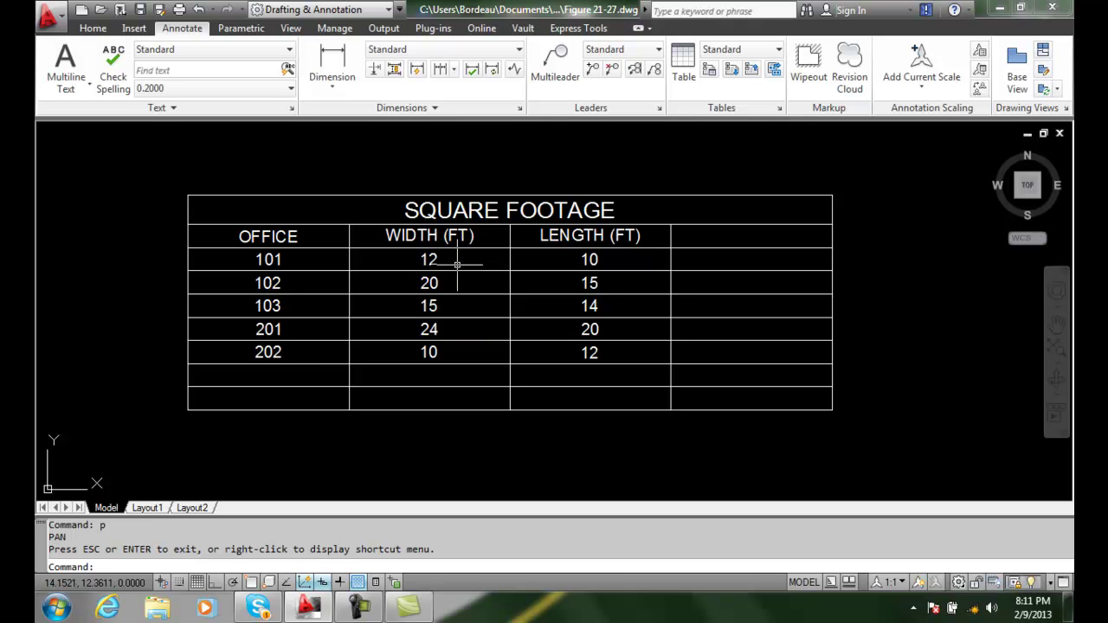
Step: Enter the formula =(B3*C3) in cell D3 so office 101's area shows 120
click(709, 260)
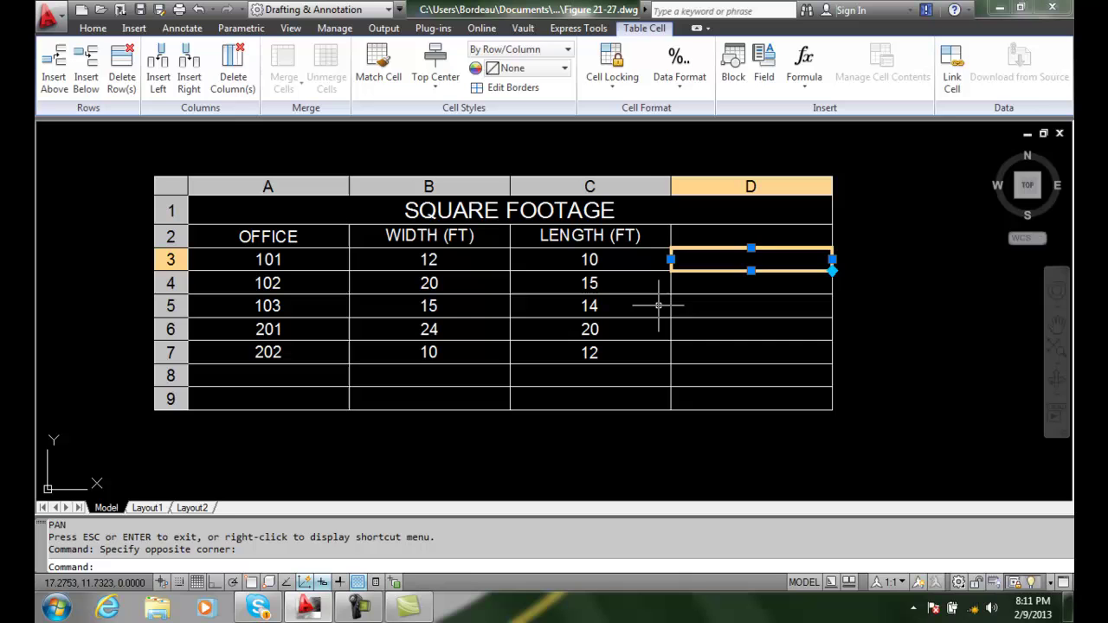
text(=)
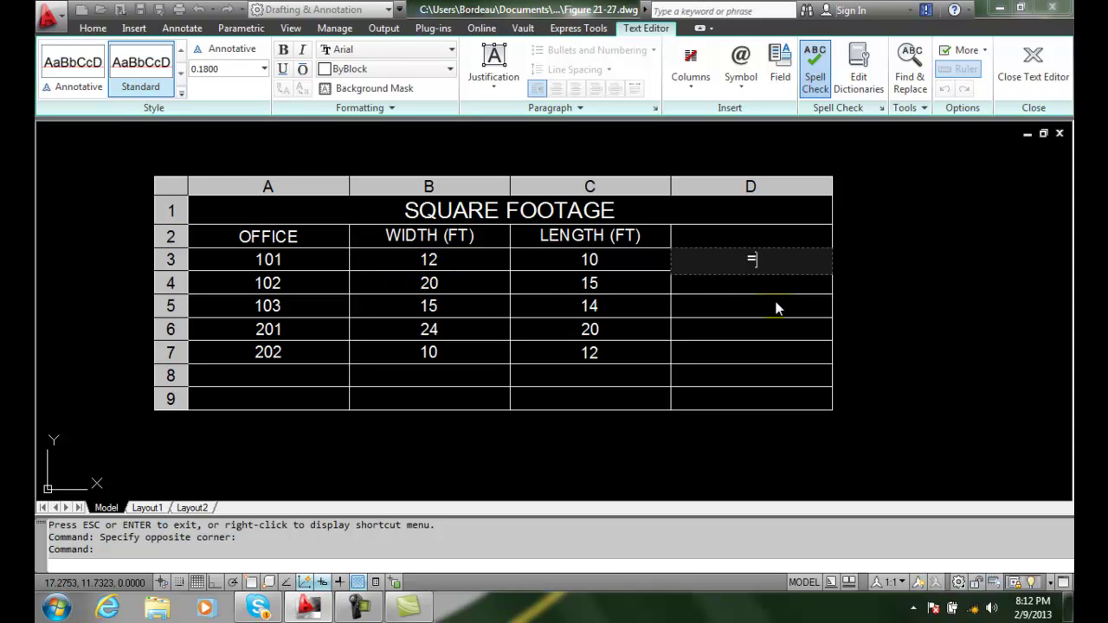
text((B3)
text(*)
text(C3)
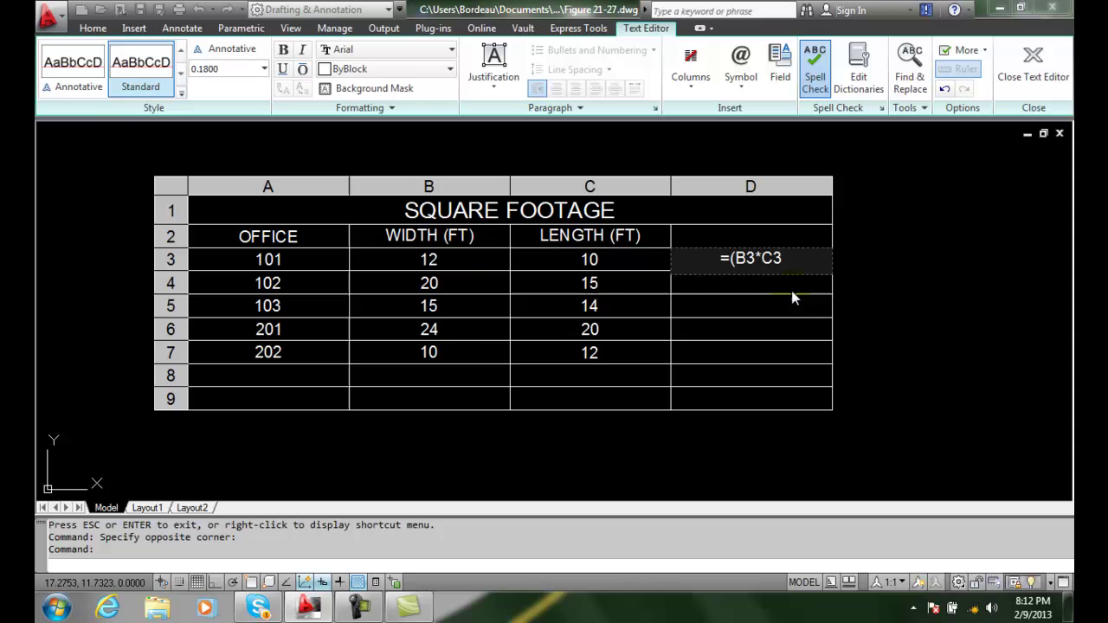
text())
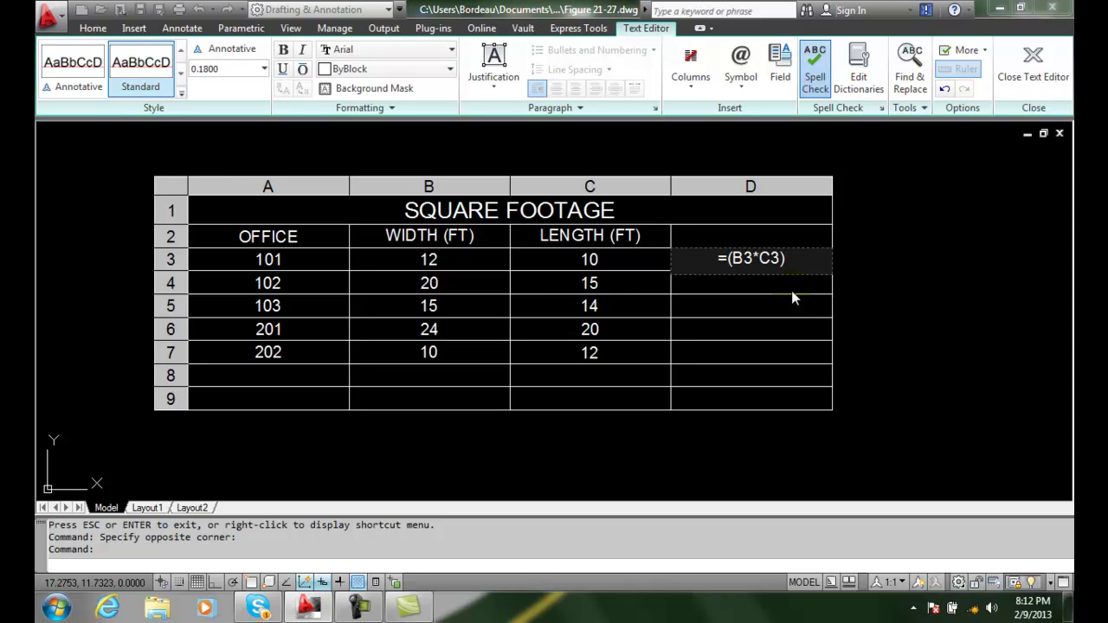
key(Return)
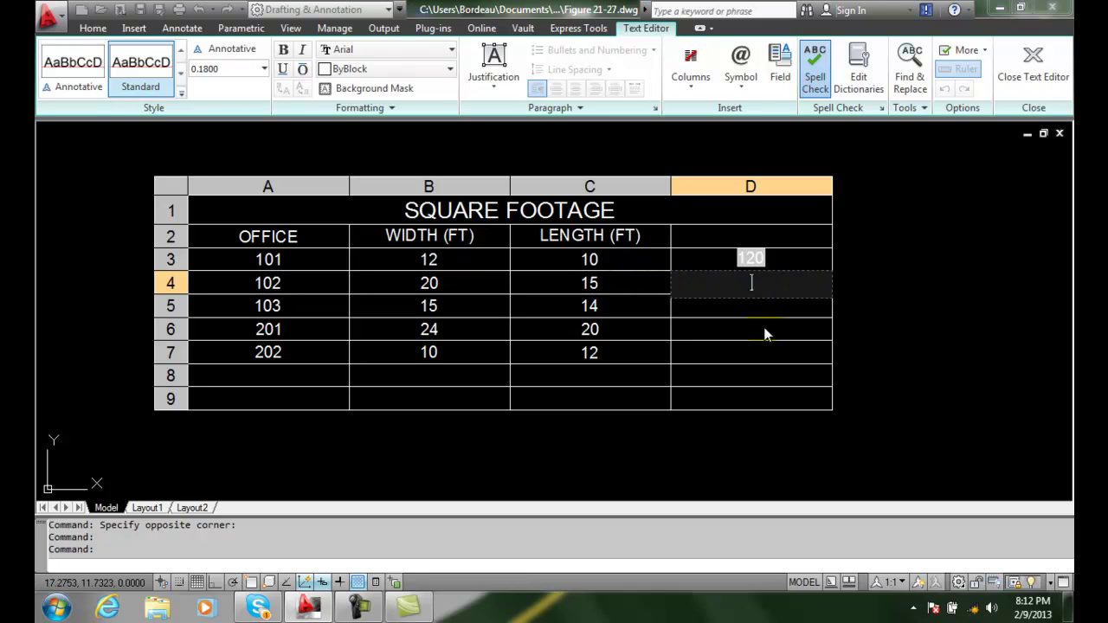
Step: Change office 101's width in B3 from 12 to 14 so D3 recalculates to 140
key(Escape)
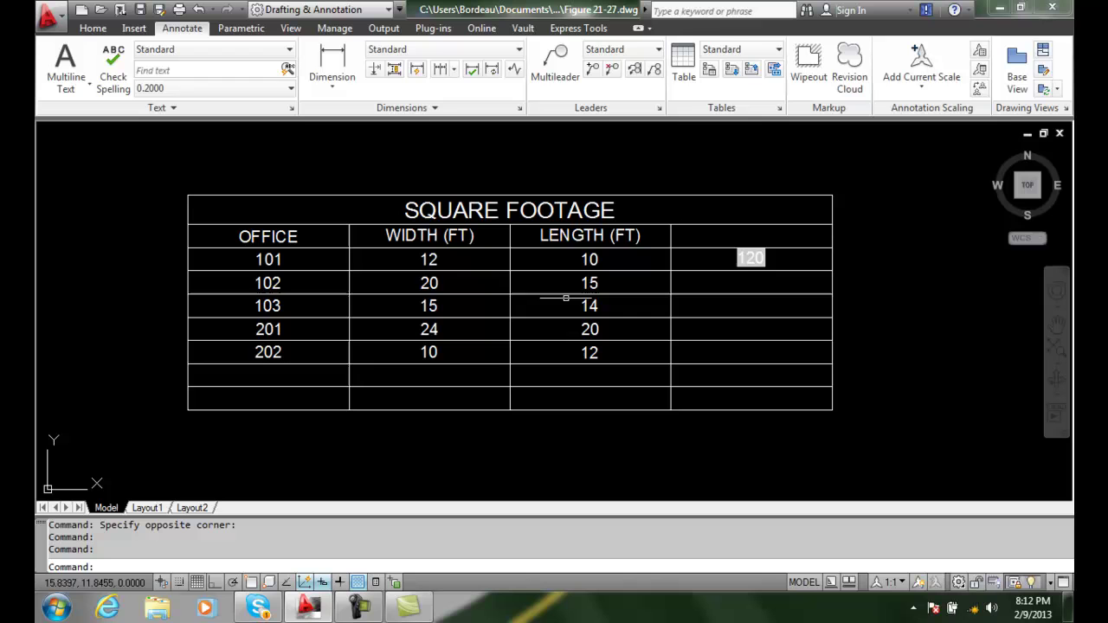
click(445, 260)
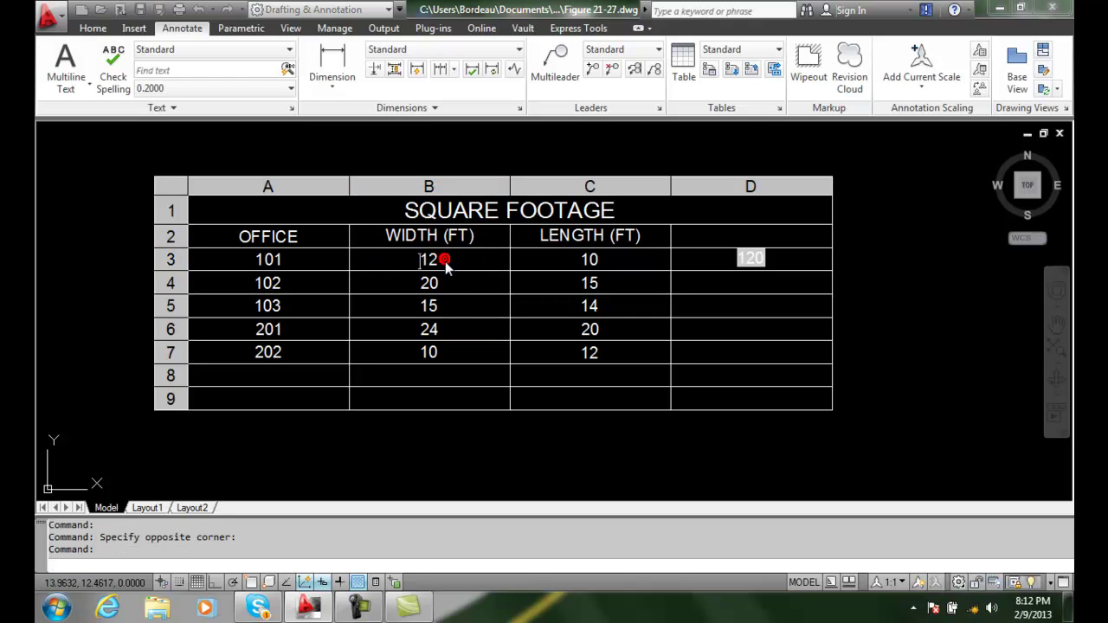
double_click(445, 260)
key(BackSpace)
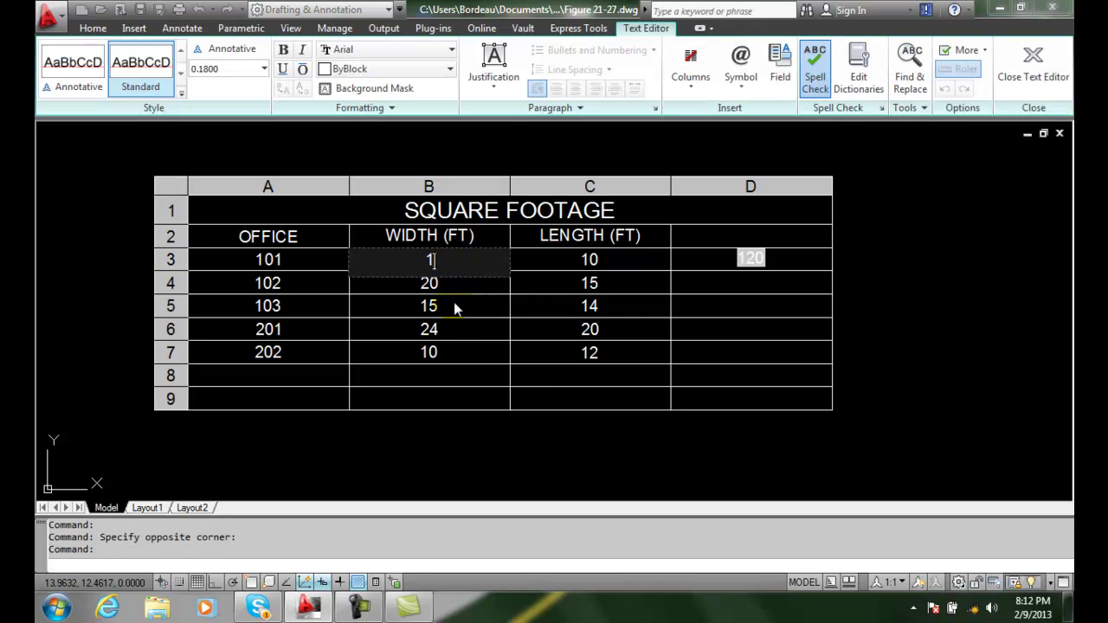
text(4)
click(1026, 69)
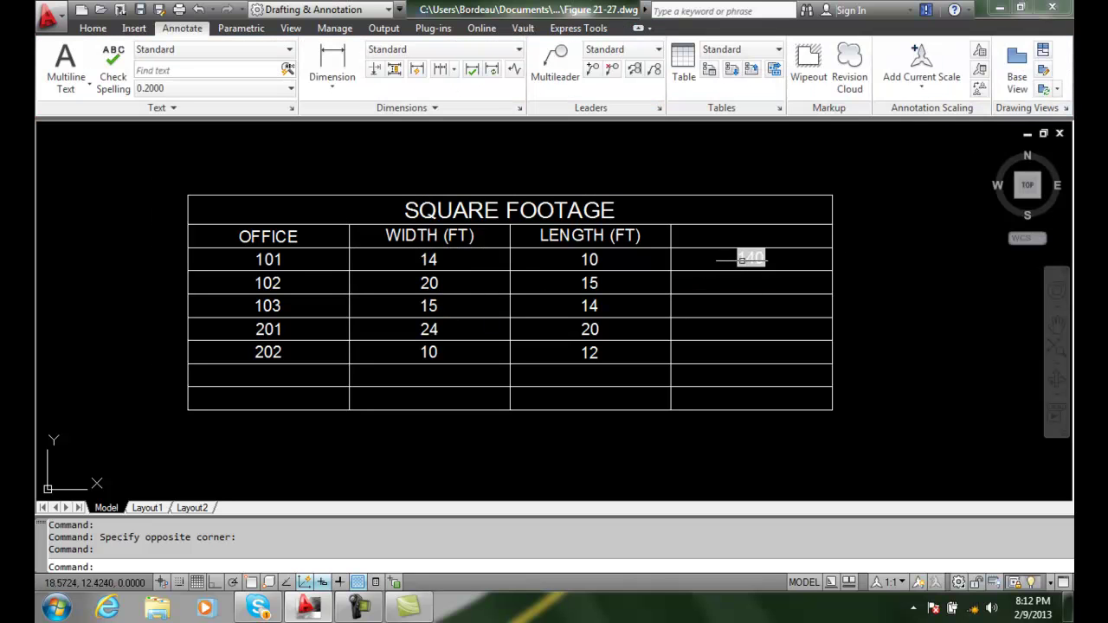
Step: Restore B3's width to 12 so the area returns to 120
double_click(430, 260)
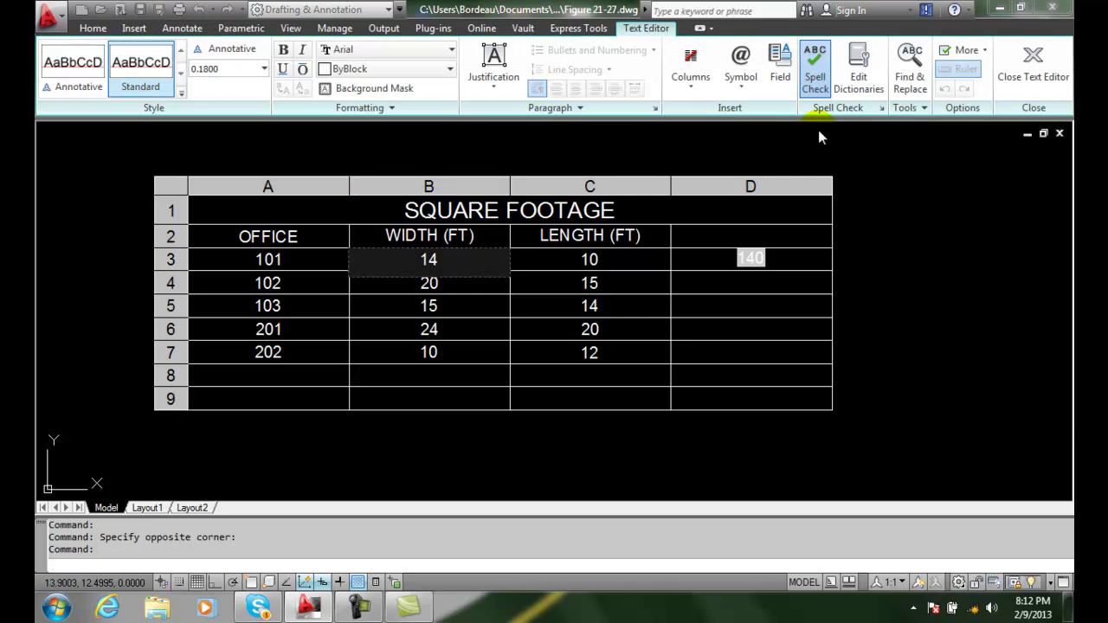
key(BackSpace)
text(2)
click(440, 281)
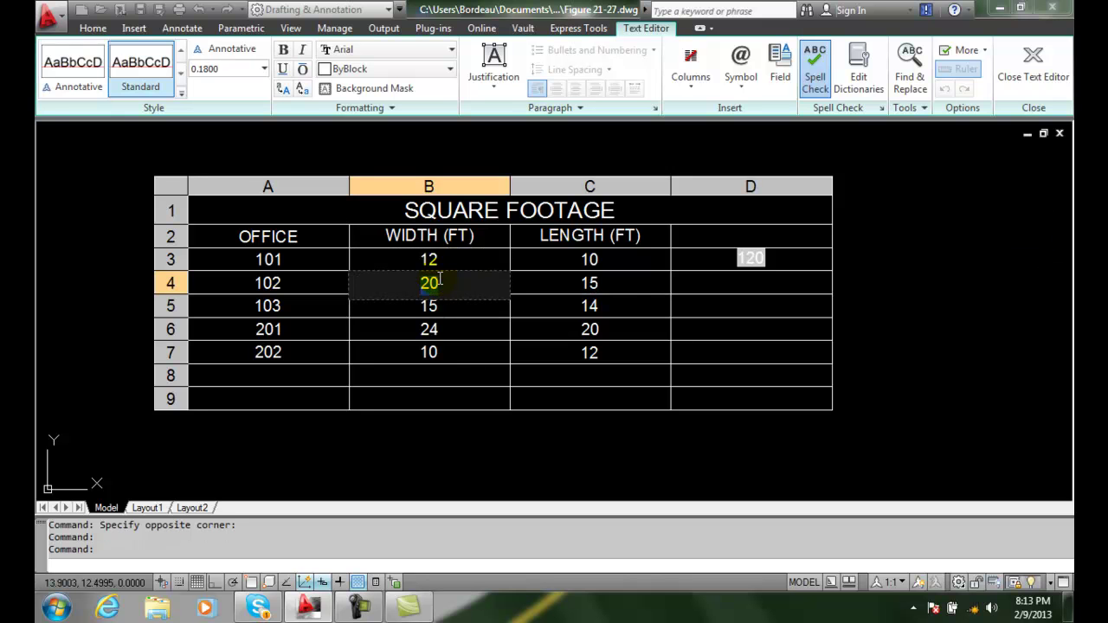
Step: Enter the formula =(B4*C4) in cell D4 so office 102's area reads 300
click(712, 276)
click(714, 280)
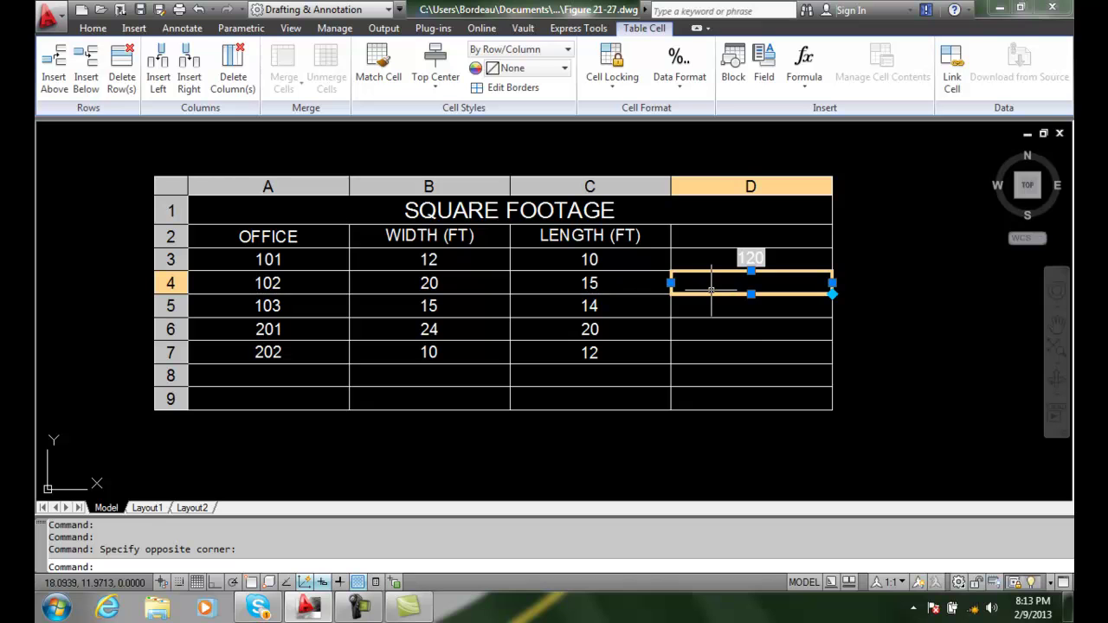
text(=)
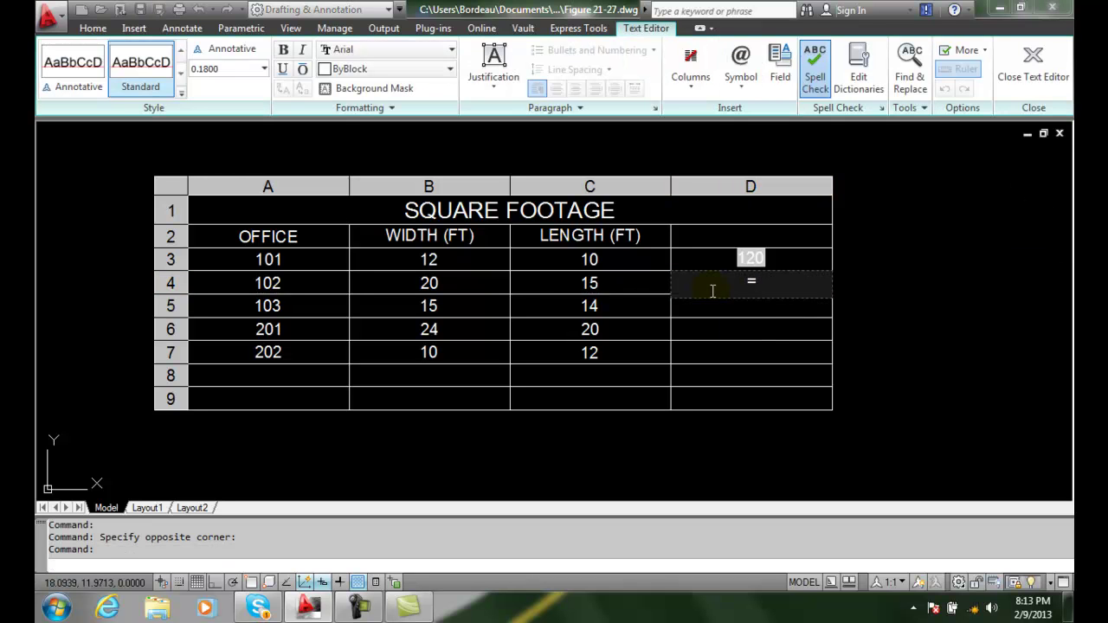
text((b)
key(BackSpace)
text(B4*C4))
click(1030, 73)
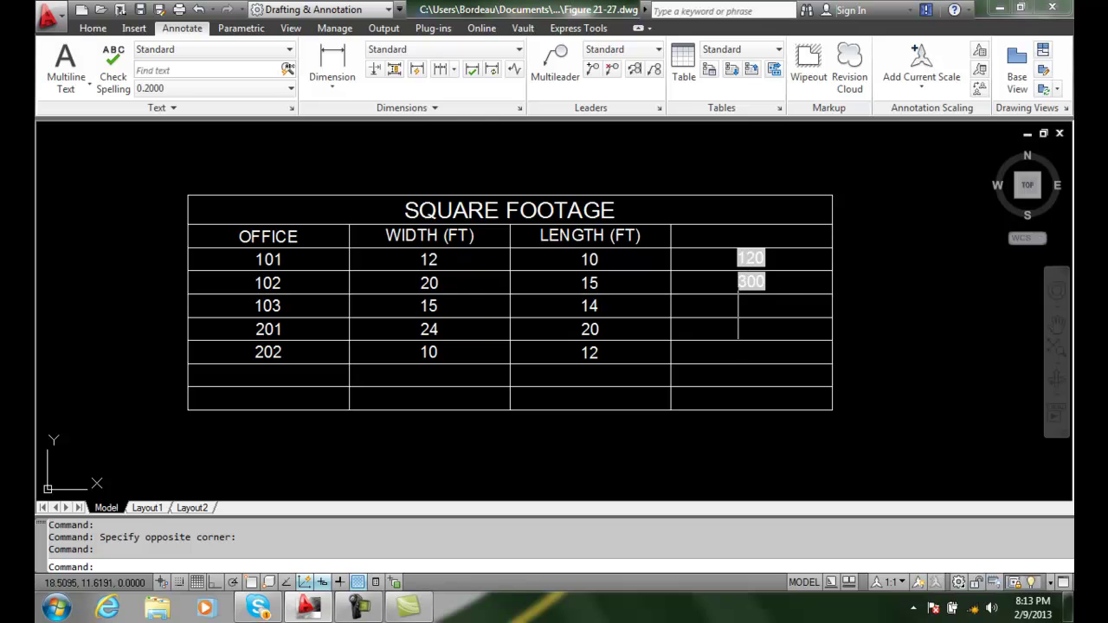
Step: Fill series from D3:D4 down to row 7, giving offices 103, 201, 202 areas 210, 480, 120
click(804, 285)
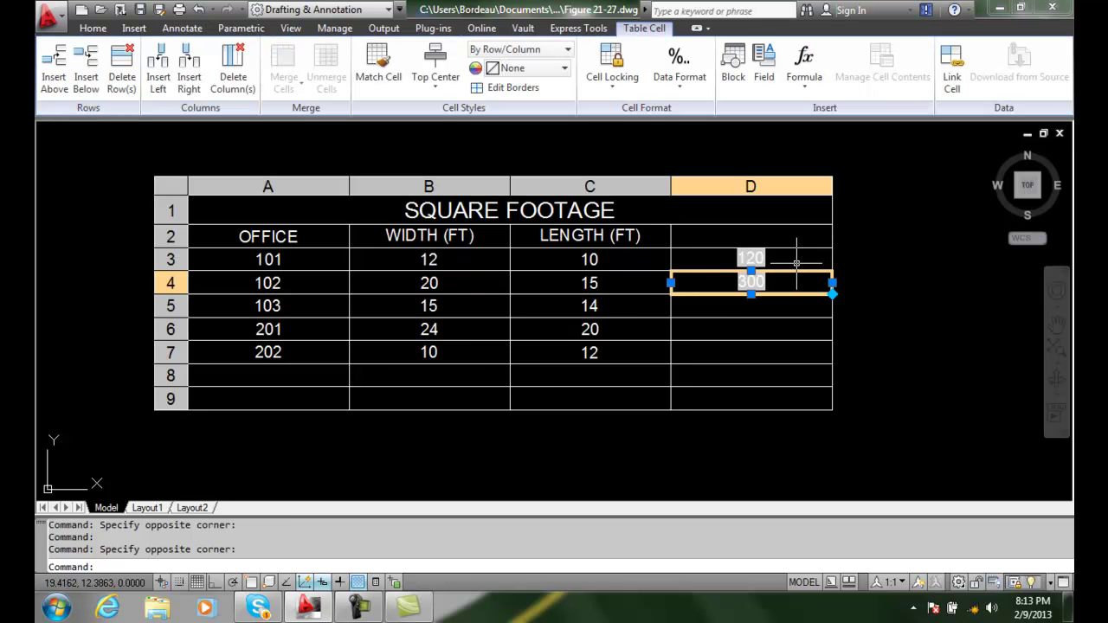
shift+click(788, 256)
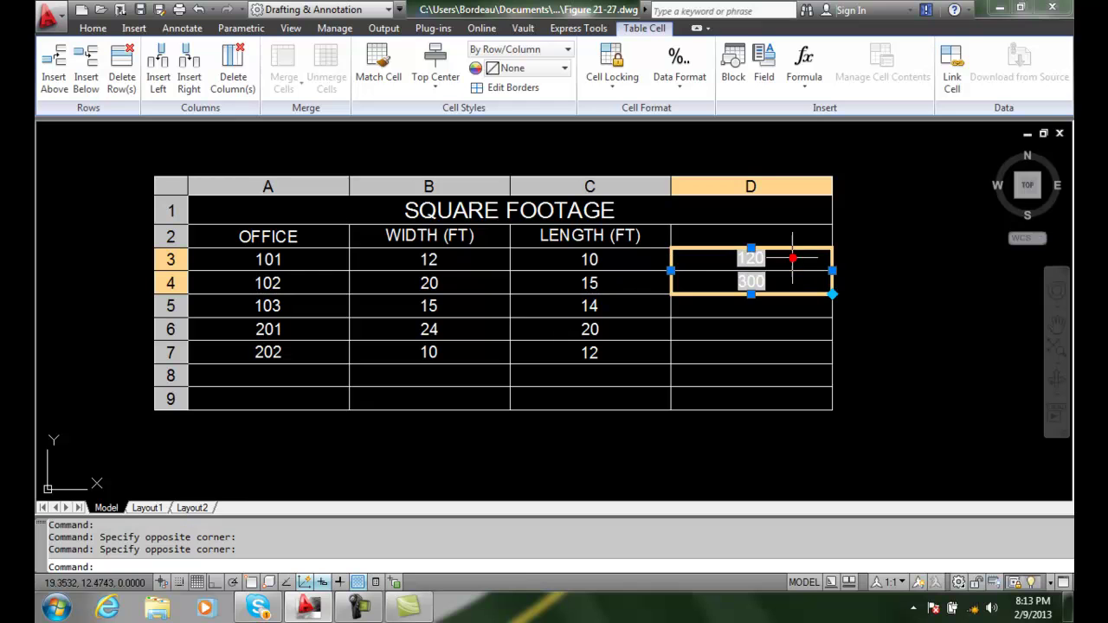
right_click(832, 295)
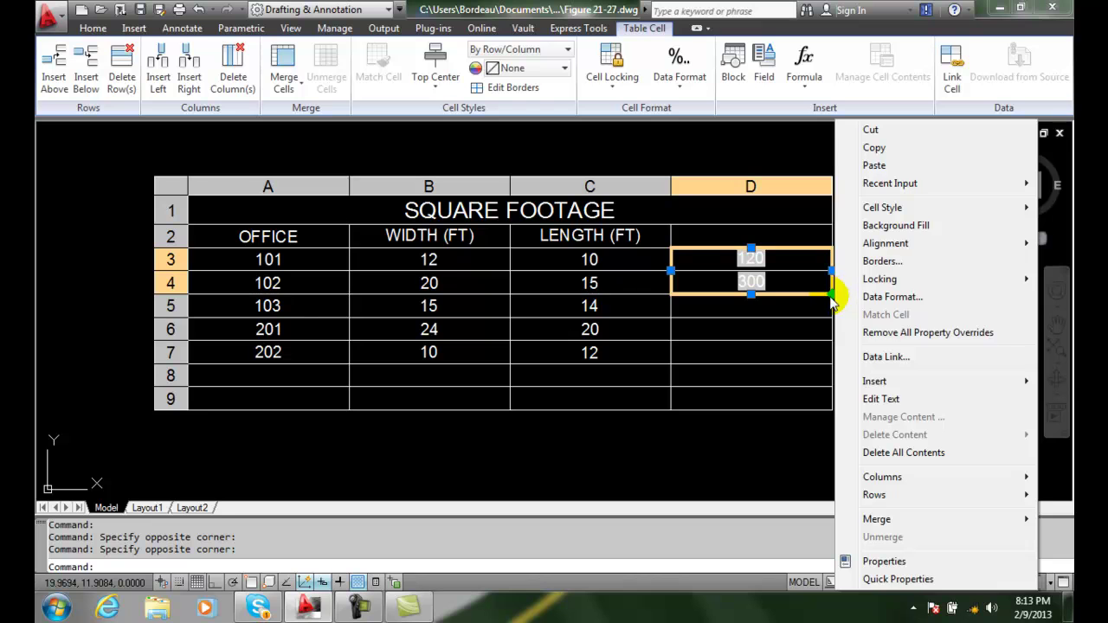
click(832, 294)
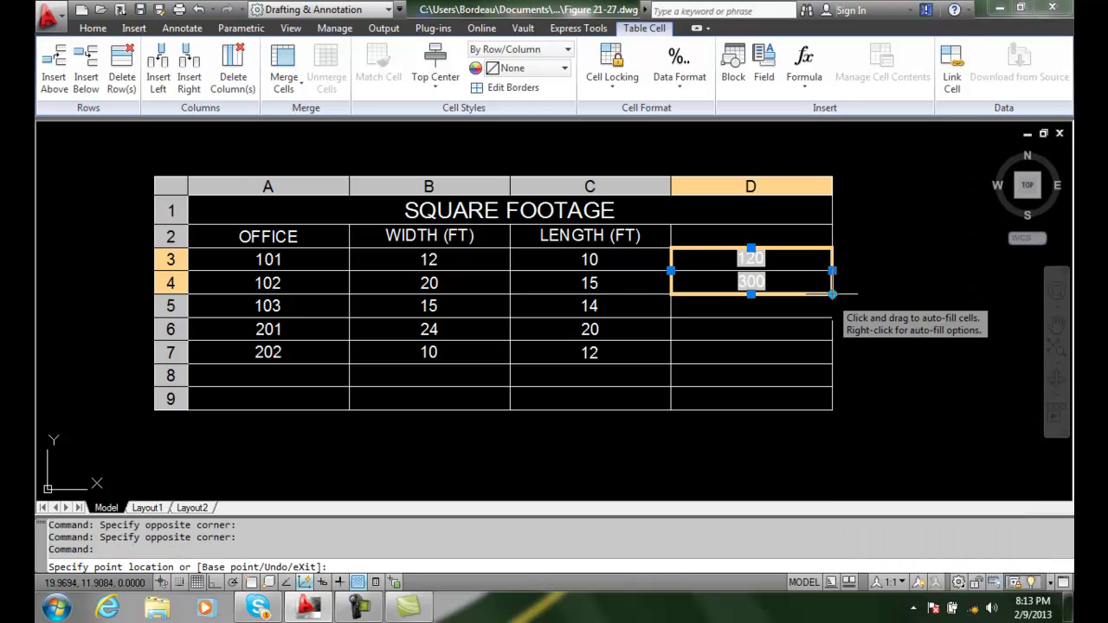
right_click(832, 295)
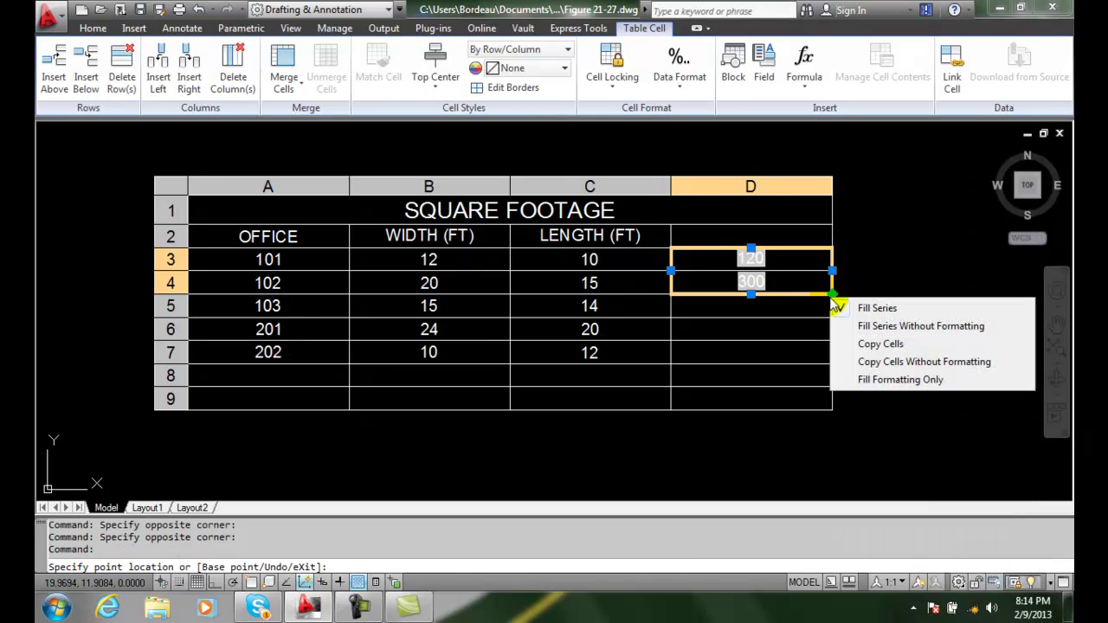
click(873, 313)
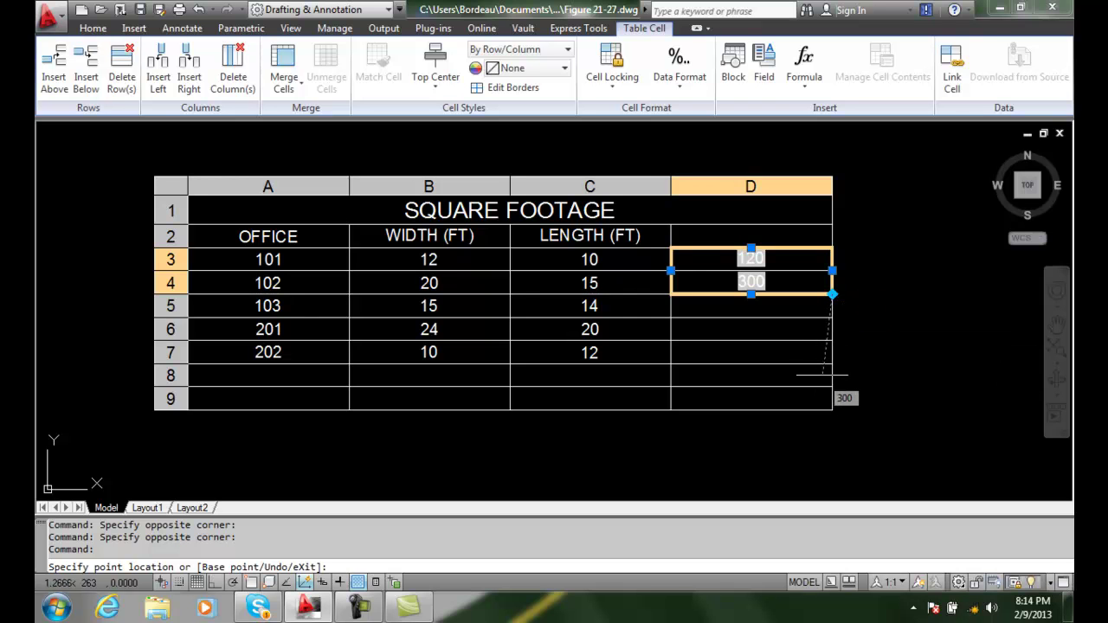
click(830, 354)
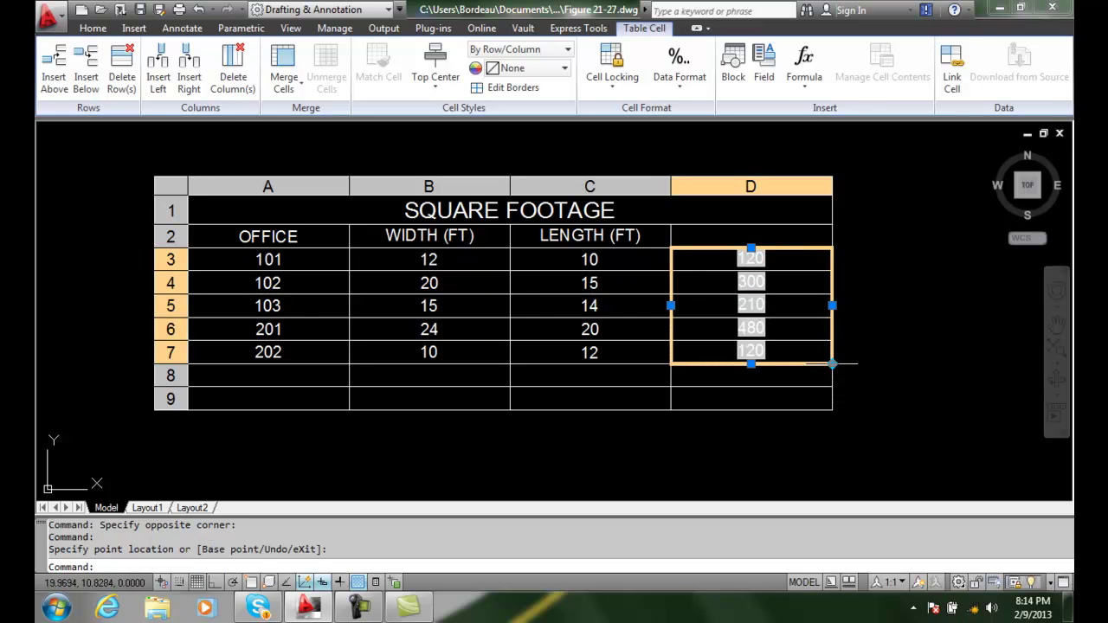
click(800, 398)
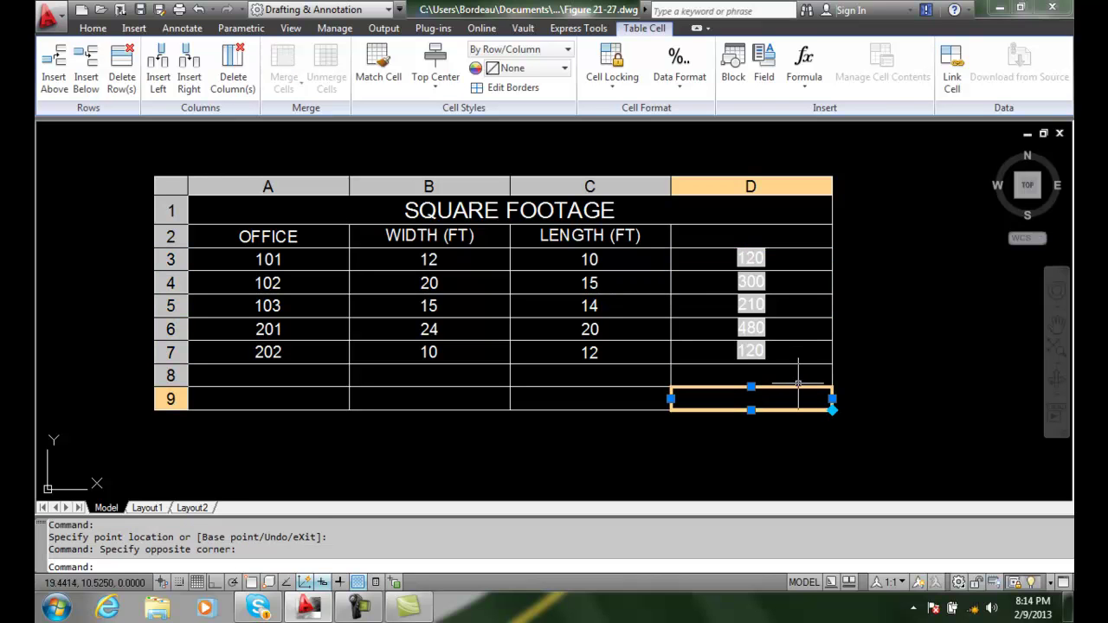
double_click(799, 397)
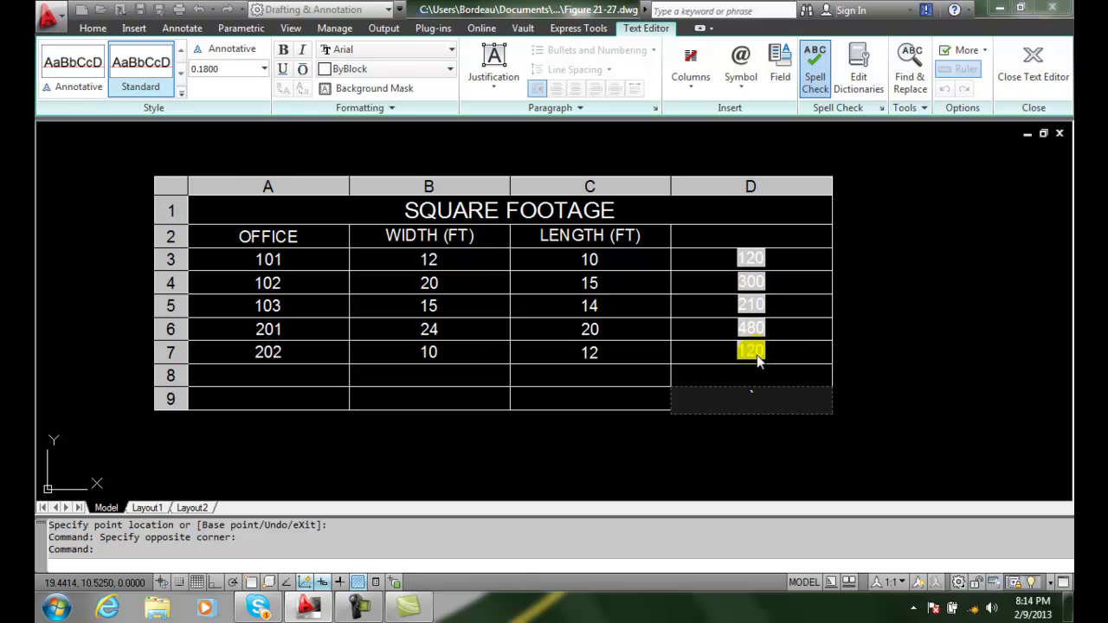
click(785, 346)
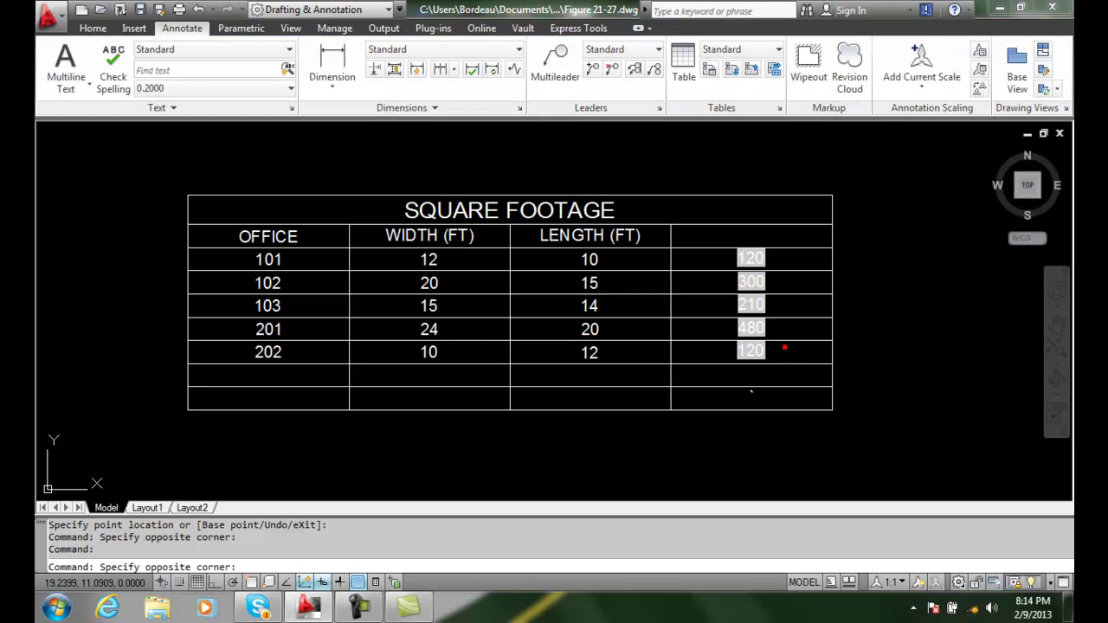
click(784, 349)
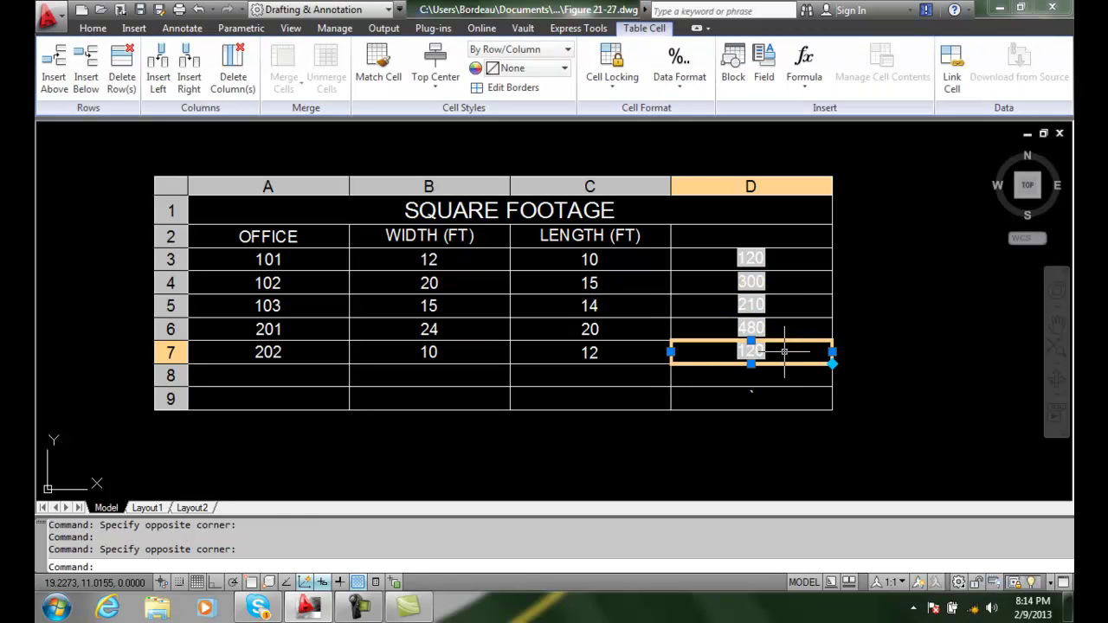
double_click(784, 350)
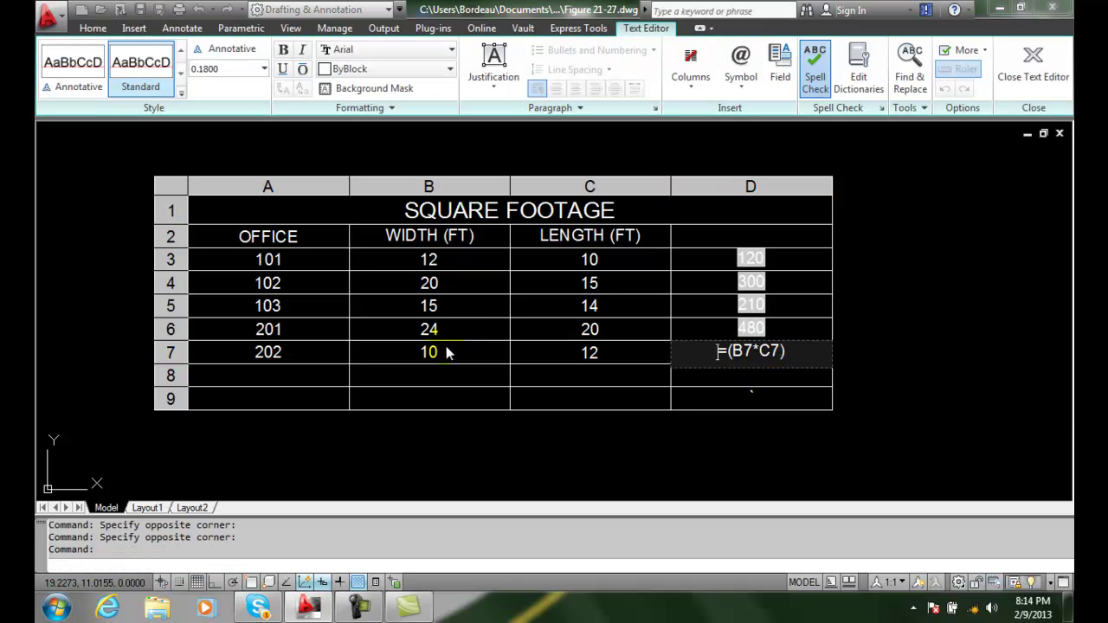
click(750, 395)
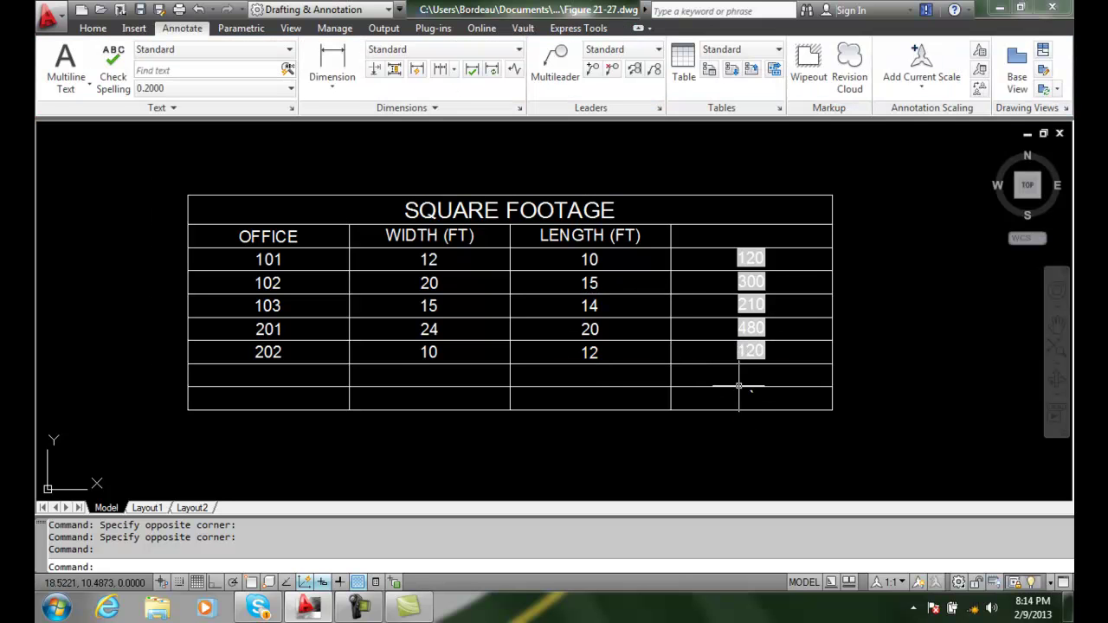